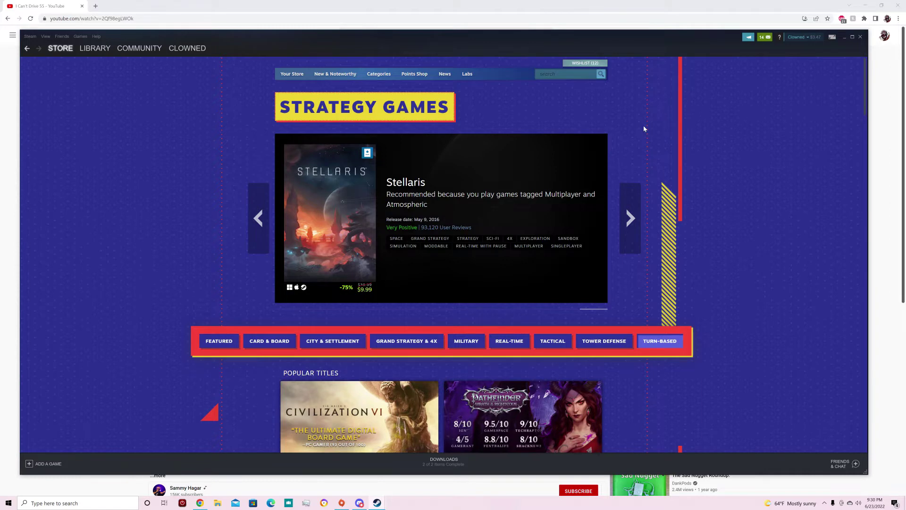
scroll(591, 232, "down", 1)
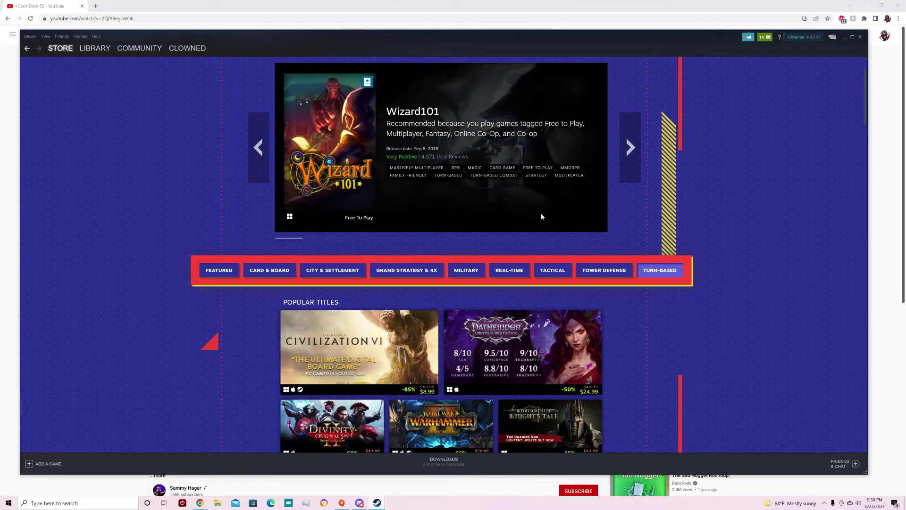
scroll(702, 228, "down", 1)
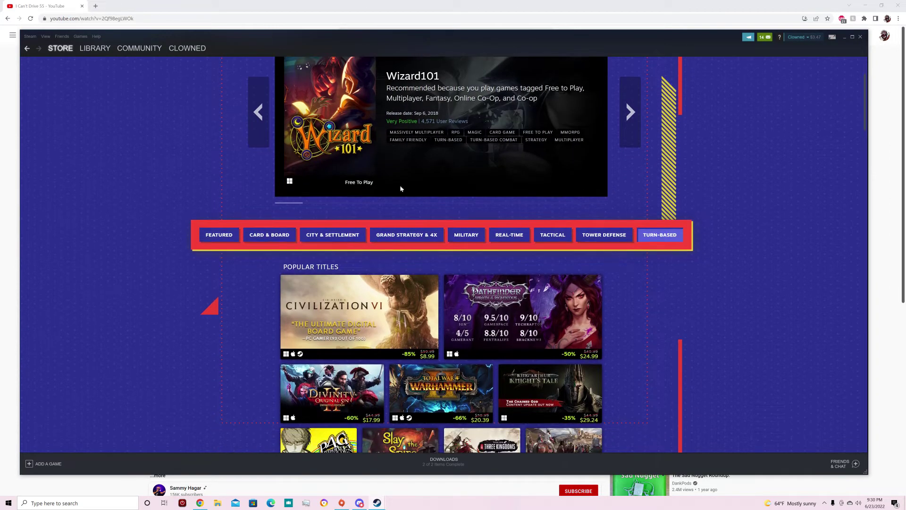
scroll(704, 219, "down", 1)
scroll(669, 233, "down", 1)
scroll(669, 269, "up", 2)
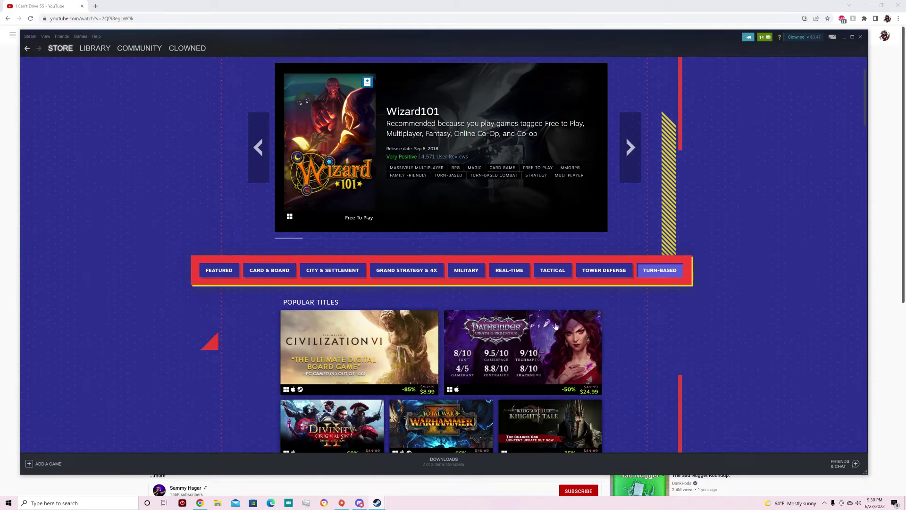
scroll(524, 333, "down", 2)
scroll(447, 304, "down", 1)
scroll(446, 303, "down", 2)
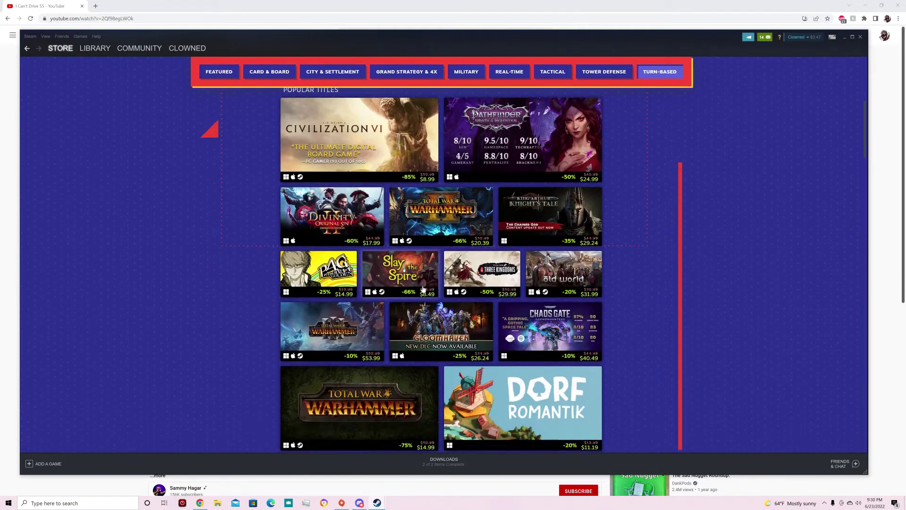
scroll(517, 287, "down", 1)
scroll(588, 271, "down", 1)
scroll(658, 256, "down", 2)
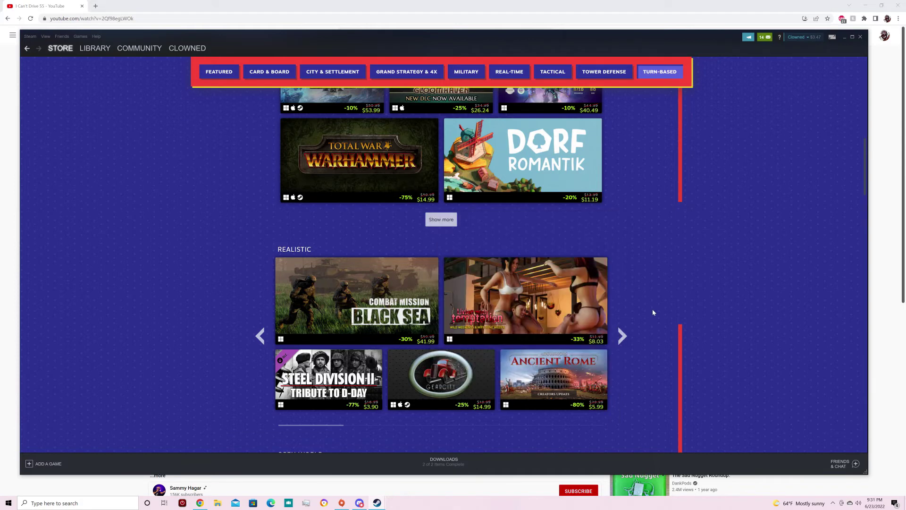
scroll(647, 310, "down", 1)
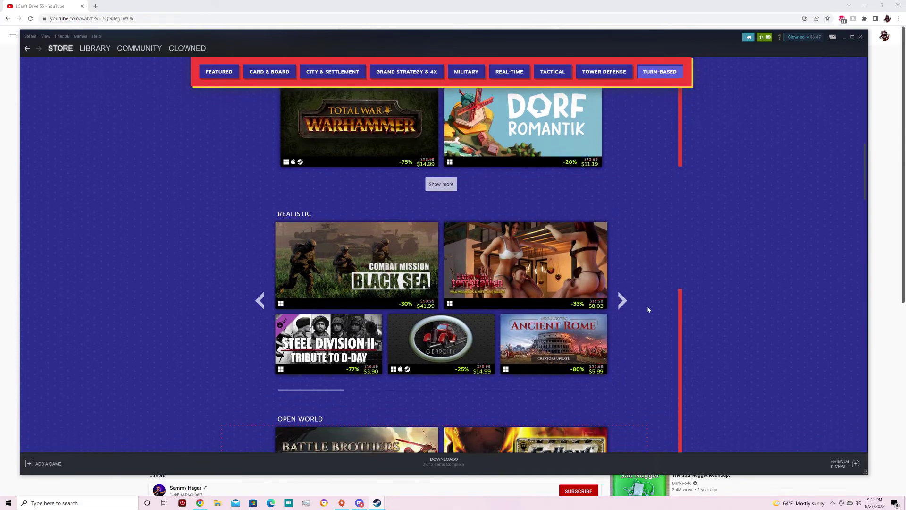
scroll(647, 309, "down", 2)
scroll(648, 309, "down", 1)
scroll(648, 310, "down", 1)
scroll(647, 309, "down", 1)
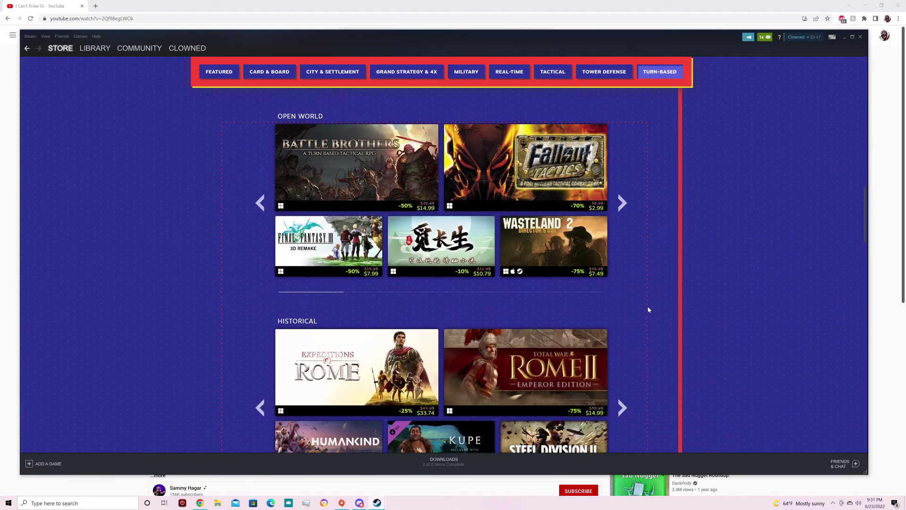
scroll(648, 309, "down", 1)
scroll(654, 307, "down", 1)
scroll(654, 307, "down", 2)
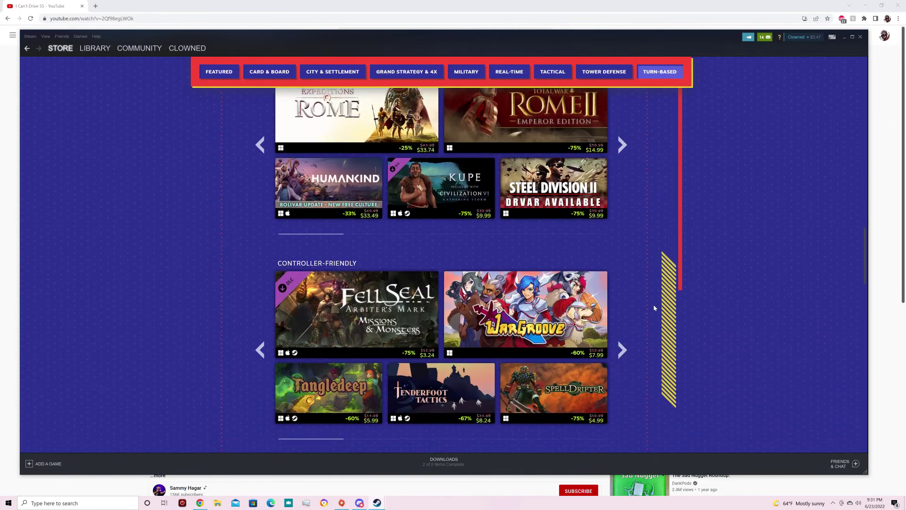
scroll(654, 308, "down", 1)
scroll(654, 307, "down", 1)
scroll(654, 307, "down", 1)
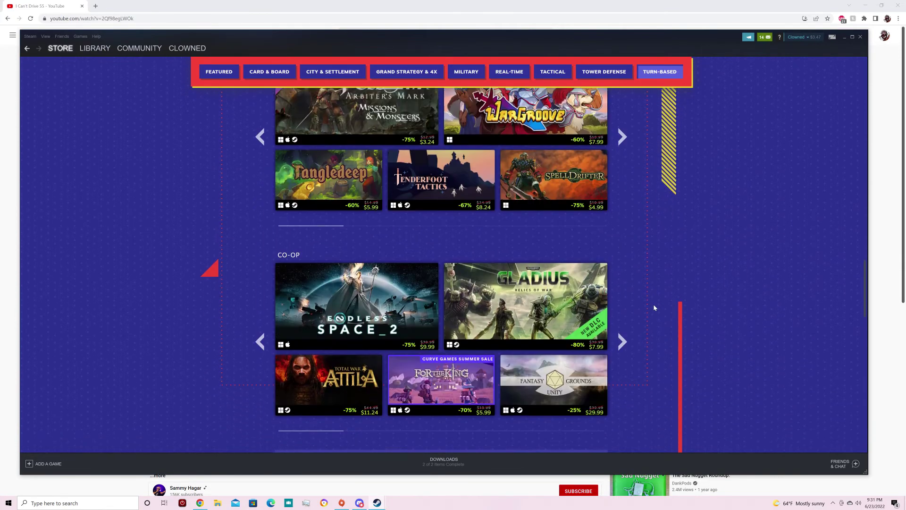
scroll(654, 306, "down", 1)
scroll(654, 305, "down", 1)
scroll(651, 305, "down", 1)
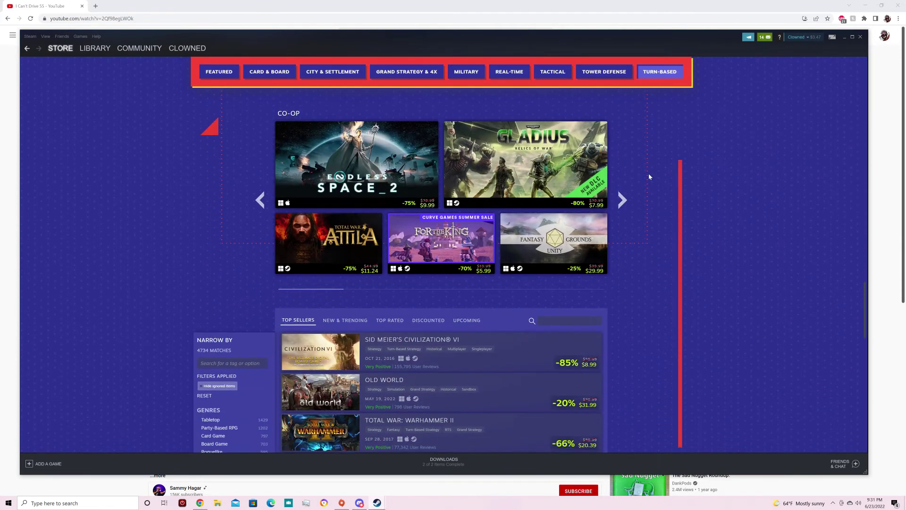
Step: Switch the Strategy sale page to the Tower Defense tab to show its games
left_click(604, 71)
scroll(641, 236, "down", 2)
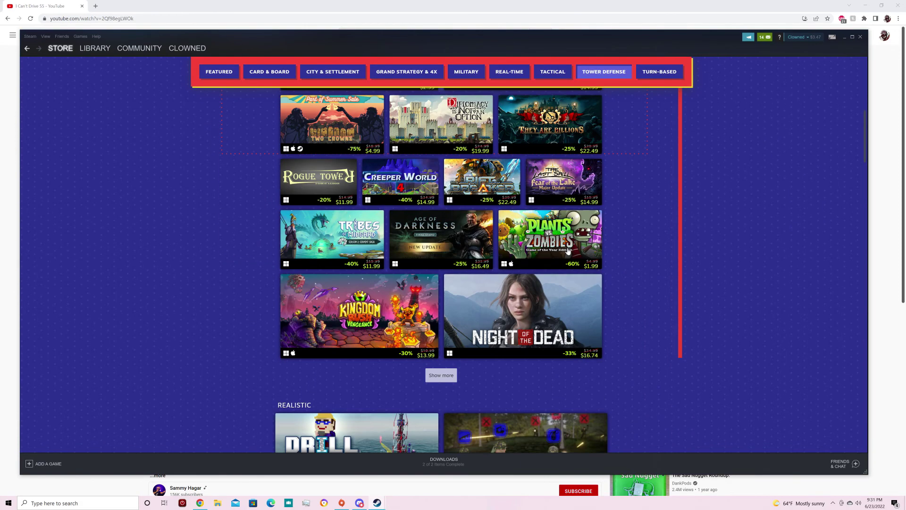
scroll(642, 235, "down", 1)
scroll(641, 235, "down", 1)
scroll(642, 236, "down", 1)
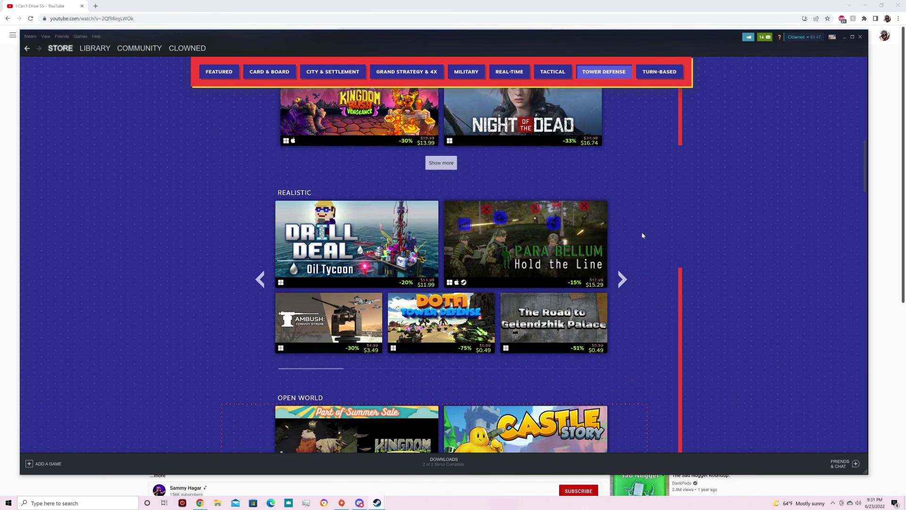